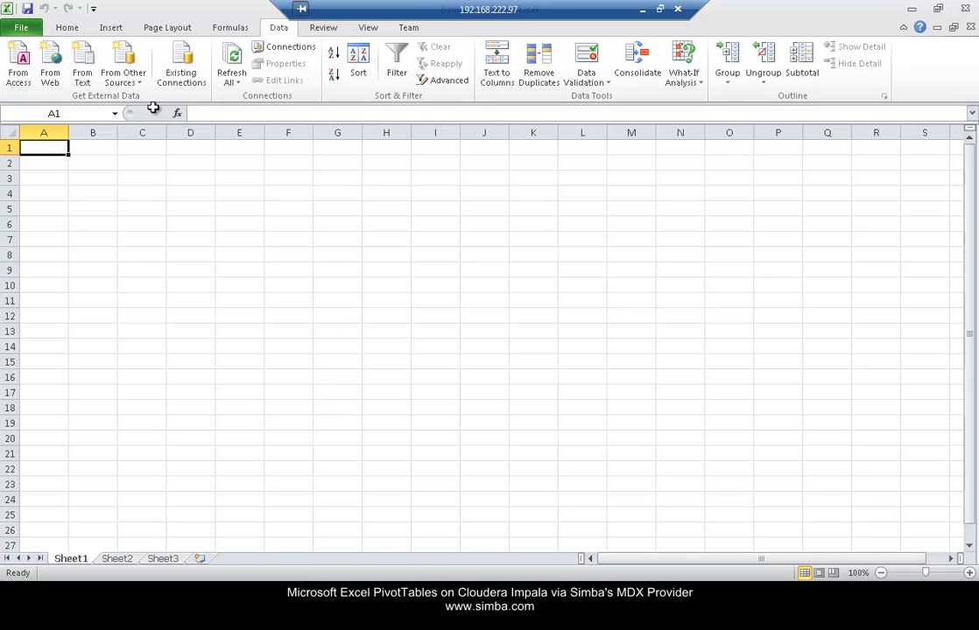
- Insert a PivotTable report at $A$1 from the Cloudera faa_demo Daily Flight Paths connection
{"action": "left_click", "coordinate": [174, 77]}
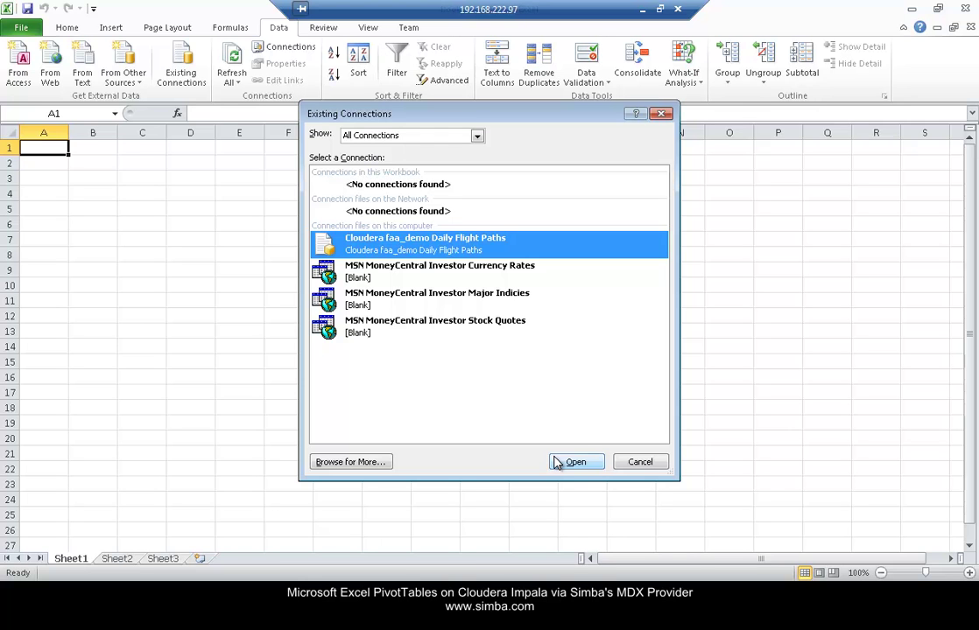
{"action": "left_click", "coordinate": [574, 462]}
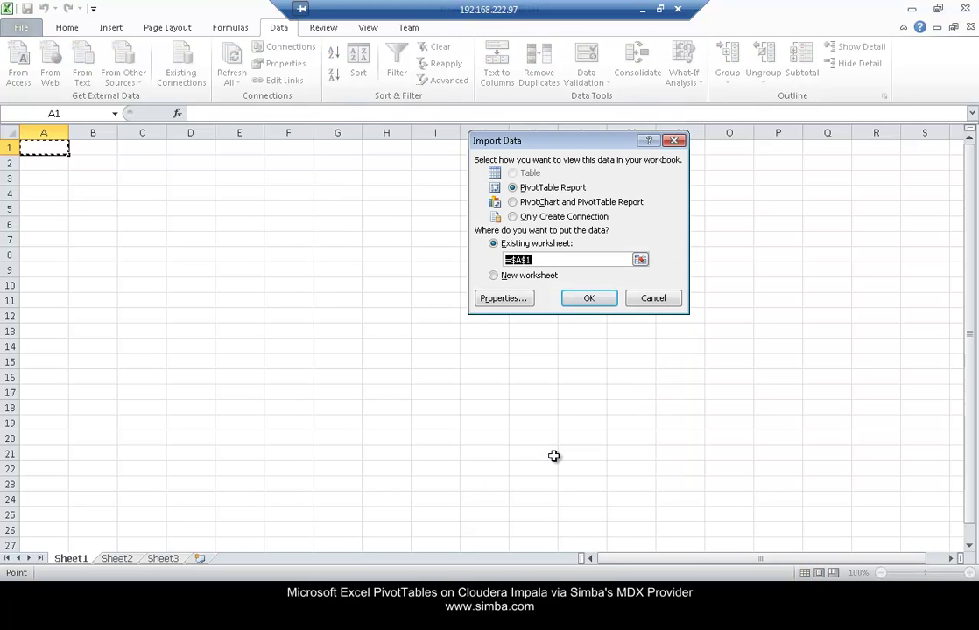
{"action": "left_click", "coordinate": [595, 299]}
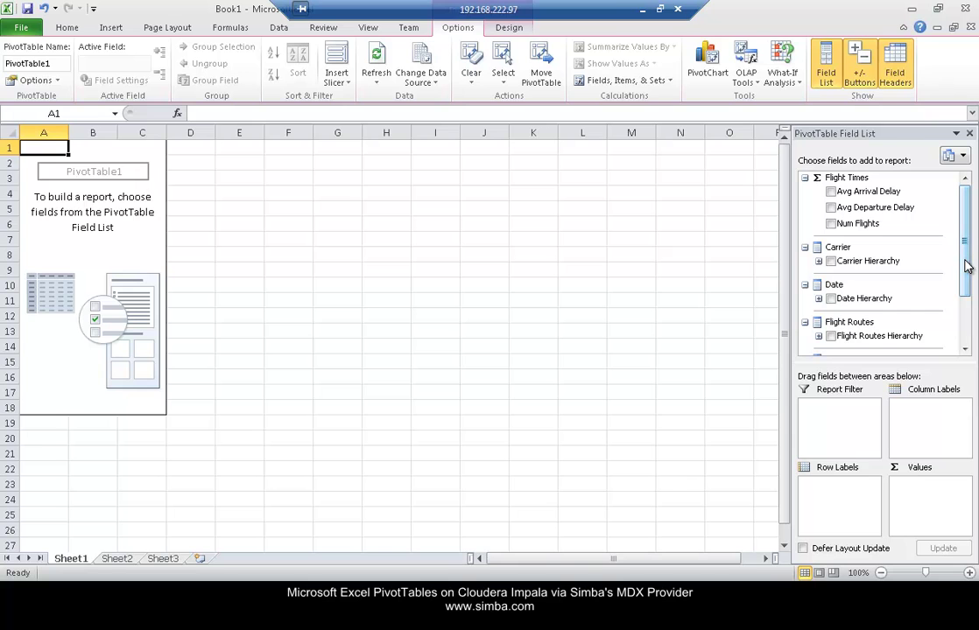
- Add Carrier Hierarchy to Row Labels, listing airlines from AirTran to Virgin America
{"action": "left_click_drag", "start_coordinate": [967, 267], "coordinate": [967, 330]}
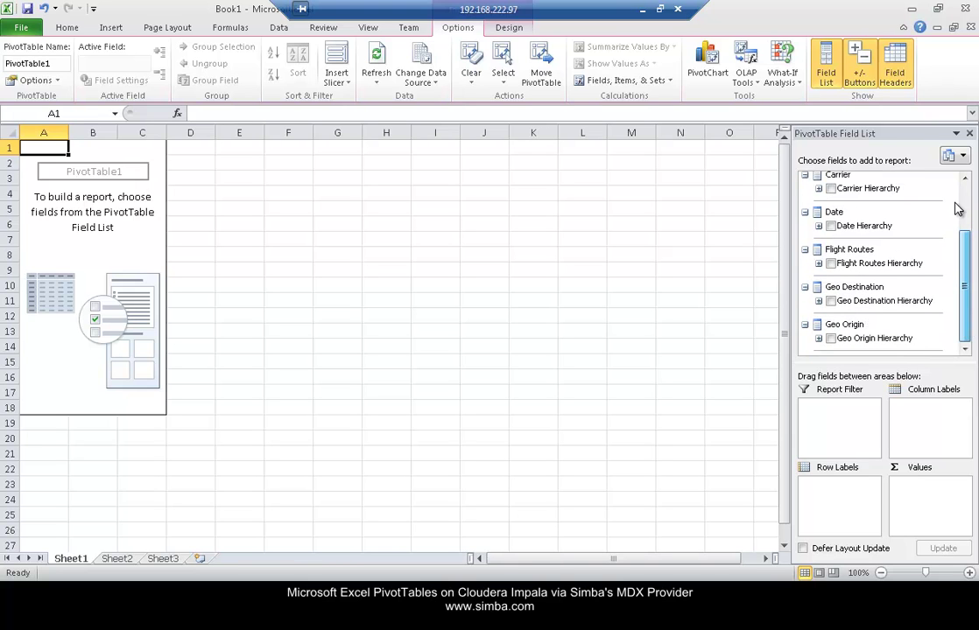
{"action": "left_click", "coordinate": [964, 208]}
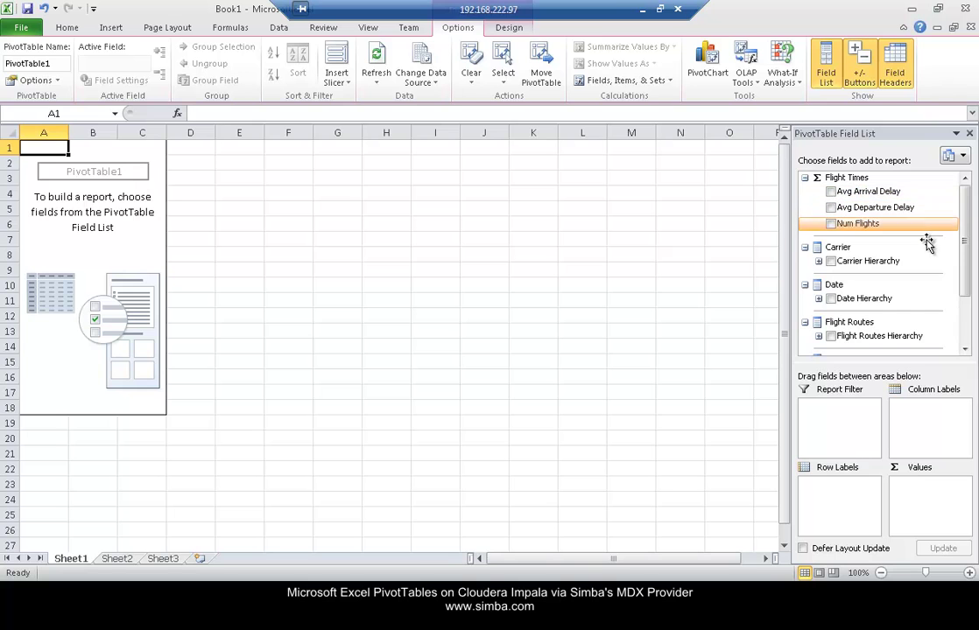
{"action": "left_click_drag", "start_coordinate": [966, 226], "coordinate": [970, 293]}
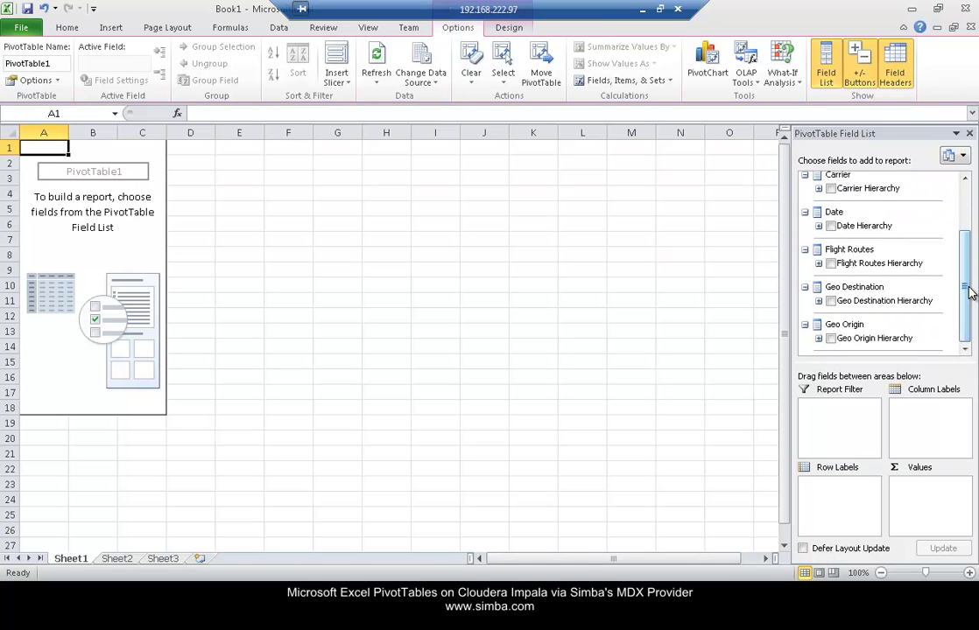
{"action": "mouse_move", "coordinate": [867, 261]}
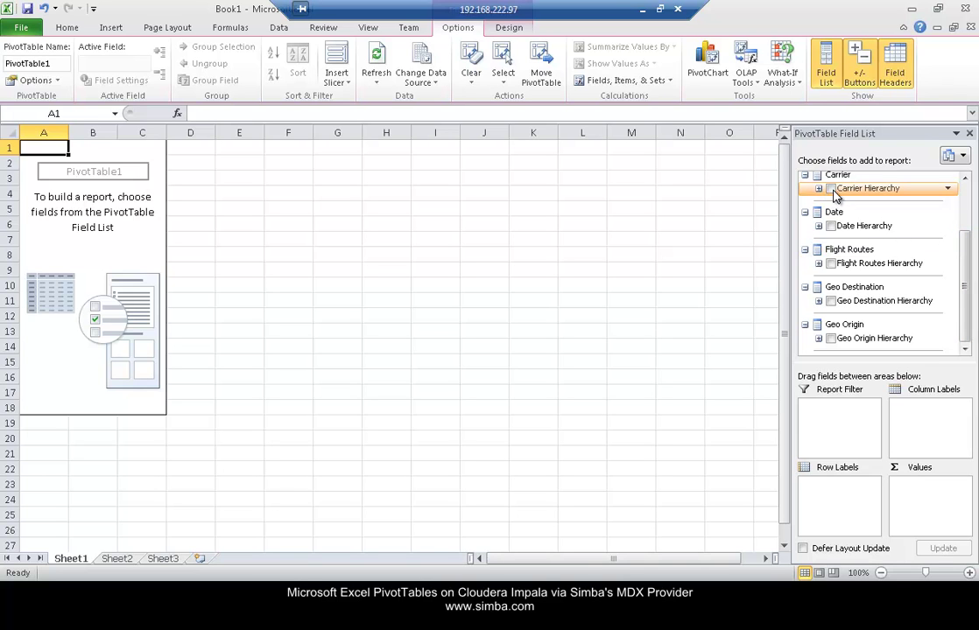
{"action": "left_click", "coordinate": [830, 189]}
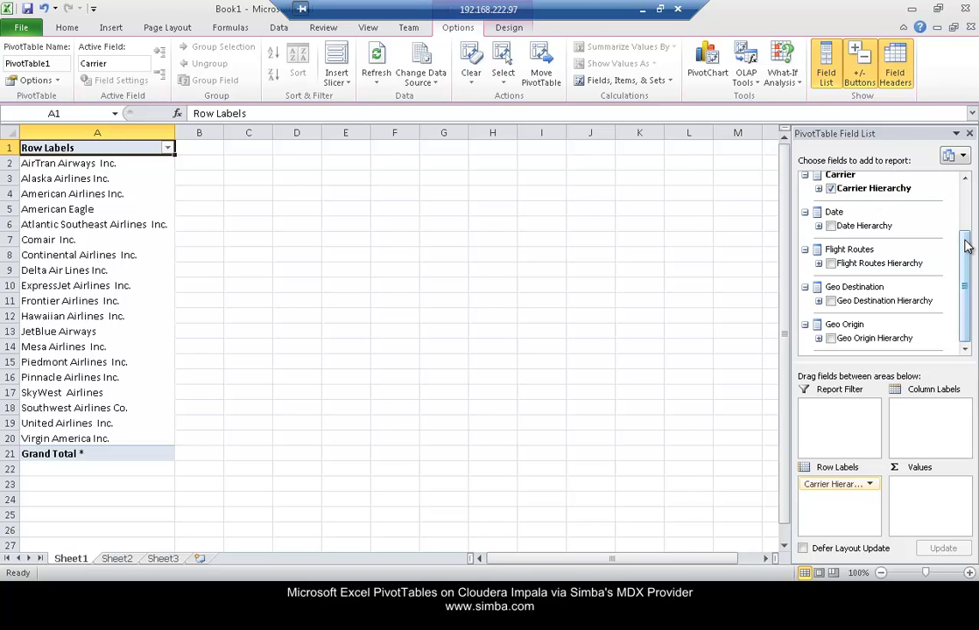
{"action": "left_click_drag", "start_coordinate": [967, 247], "coordinate": [967, 173]}
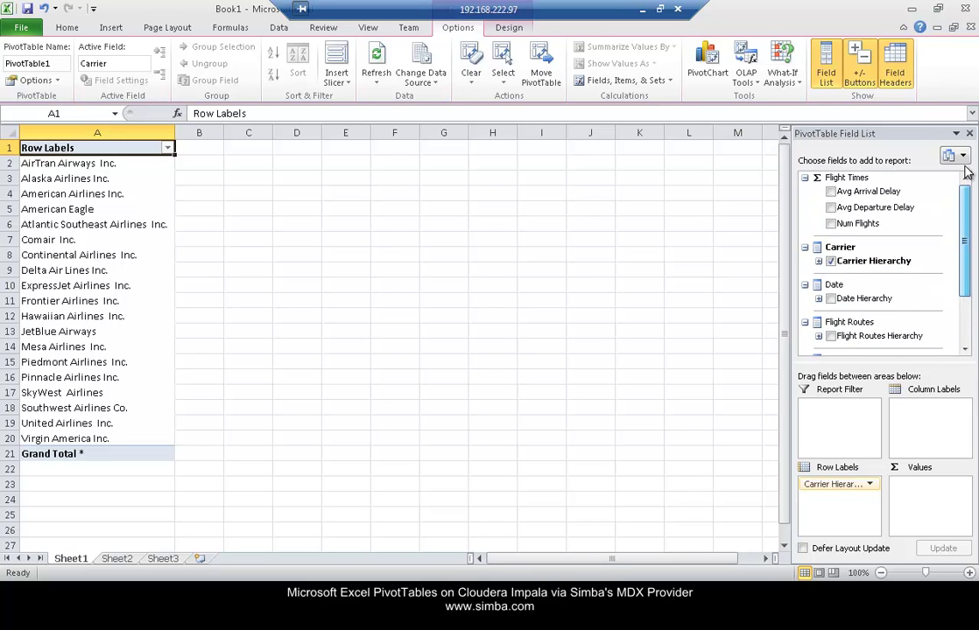
- Add Avg Arrival Delay and Avg Departure Delay from Flight Times to the PivotTable values
{"action": "left_click", "coordinate": [831, 192]}
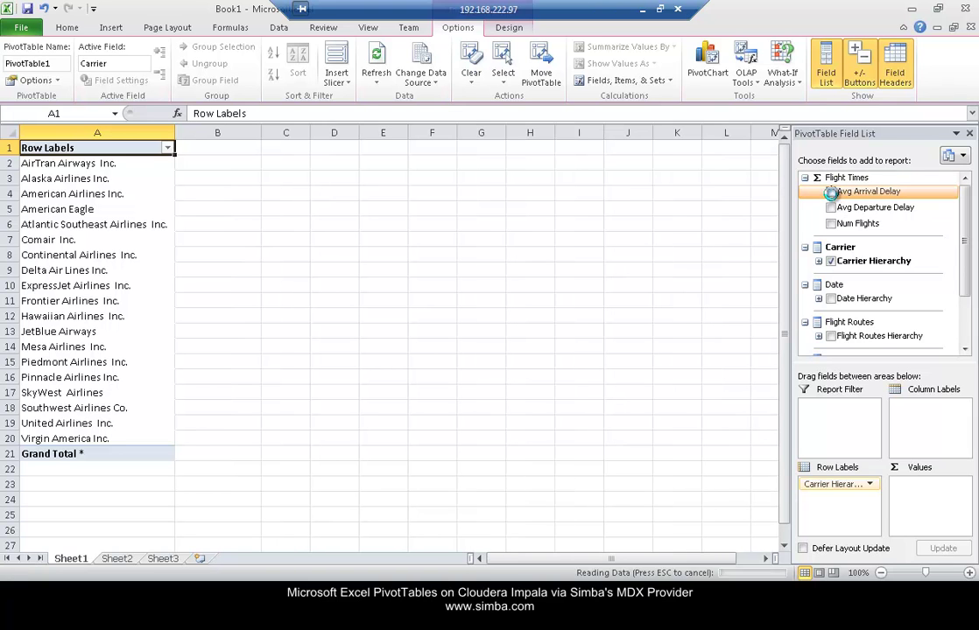
{"action": "left_click", "coordinate": [834, 196]}
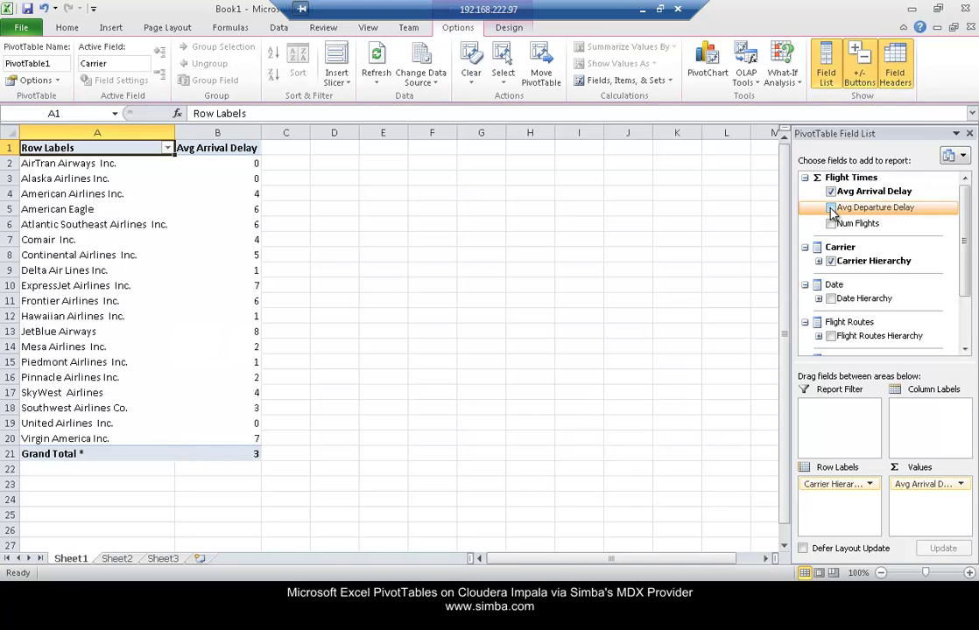
{"action": "left_click", "coordinate": [830, 207]}
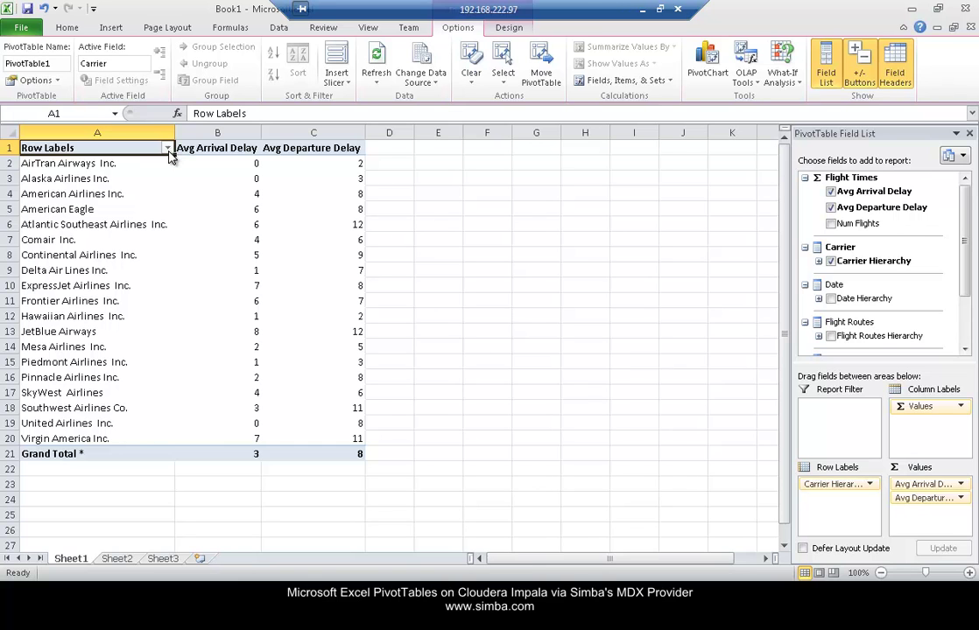
- Sort the delay values in B2:C20 smallest to largest by Avg Arrival Delay
{"action": "left_click_drag", "start_coordinate": [218, 163], "coordinate": [356, 441]}
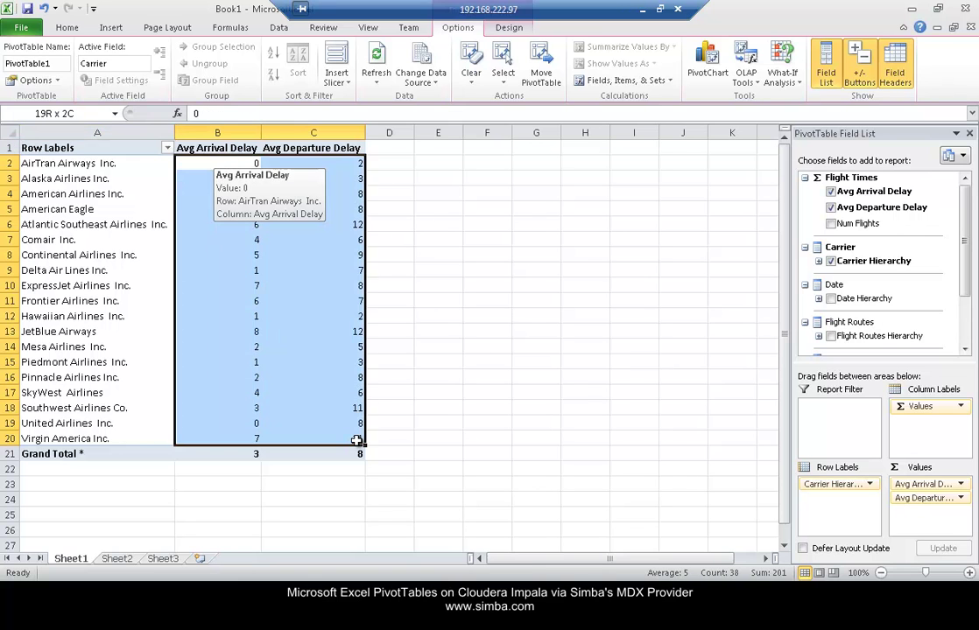
{"action": "left_click", "coordinate": [71, 29]}
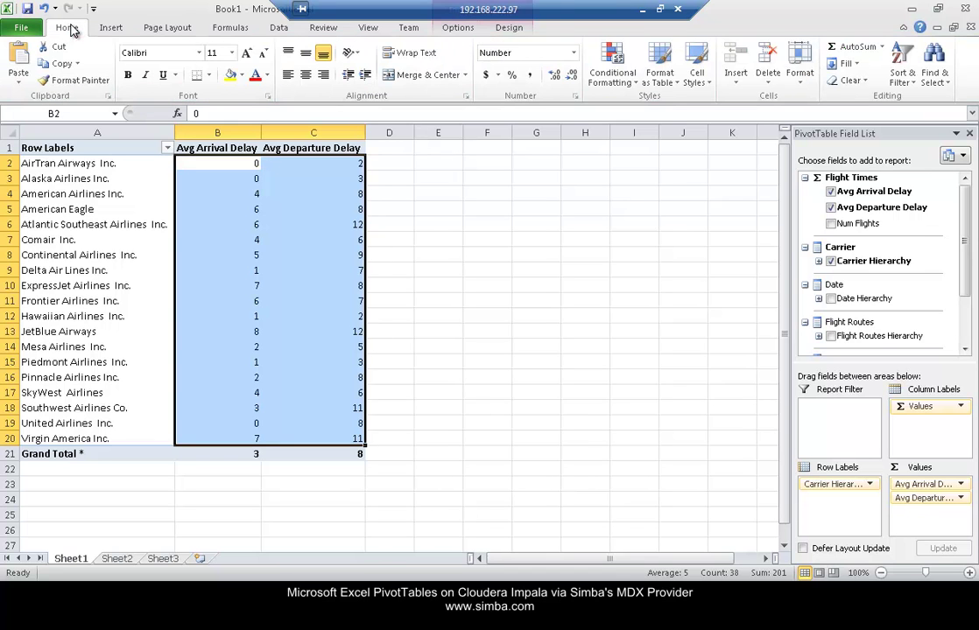
{"action": "left_click", "coordinate": [899, 79]}
{"action": "left_click", "coordinate": [902, 99]}
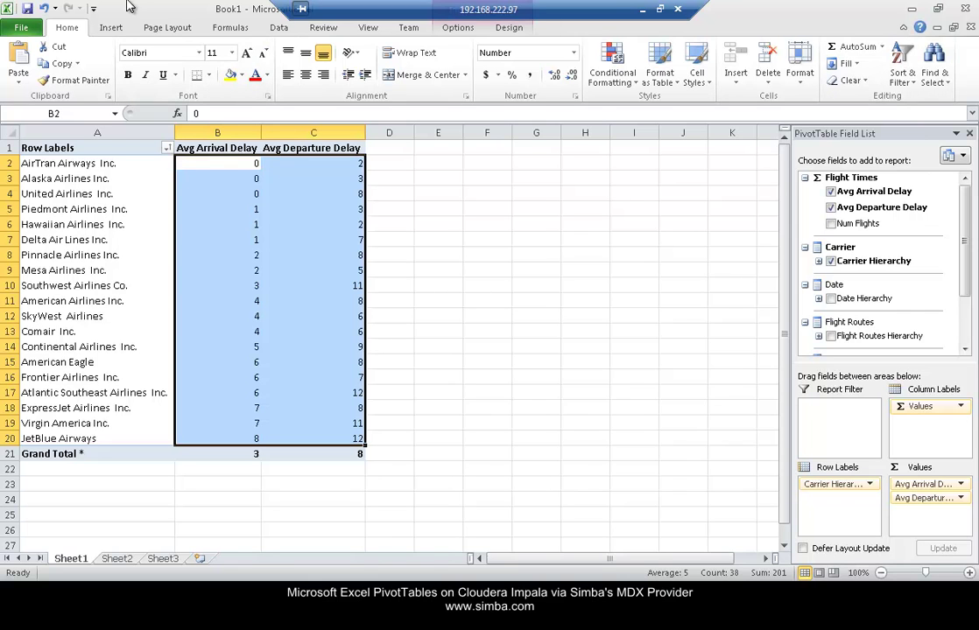
- Apply Blue Gradient Fill data bars to the delay values in B2:C20
{"action": "left_click", "coordinate": [613, 83]}
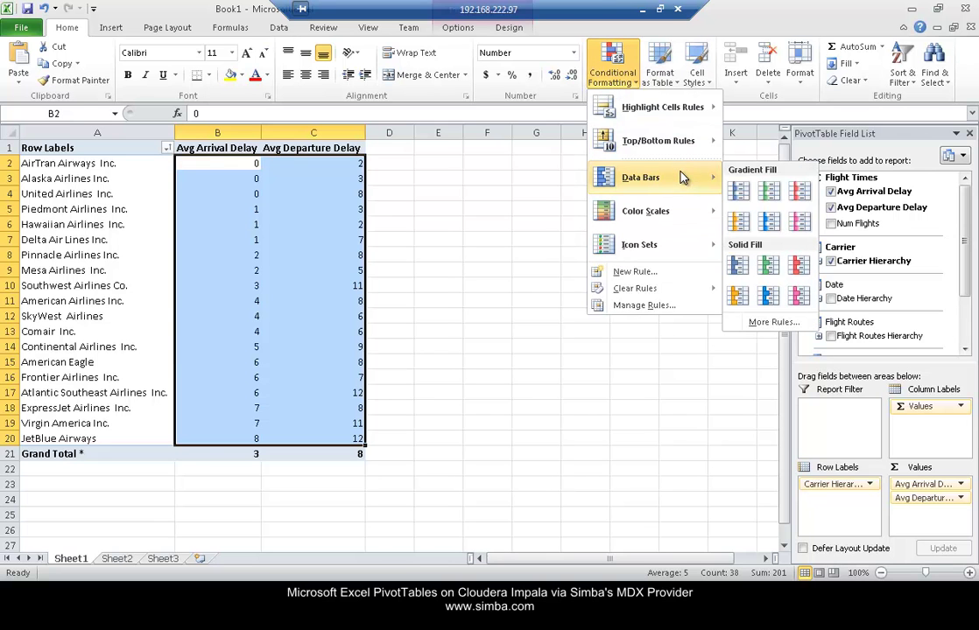
{"action": "mouse_move", "coordinate": [640, 178]}
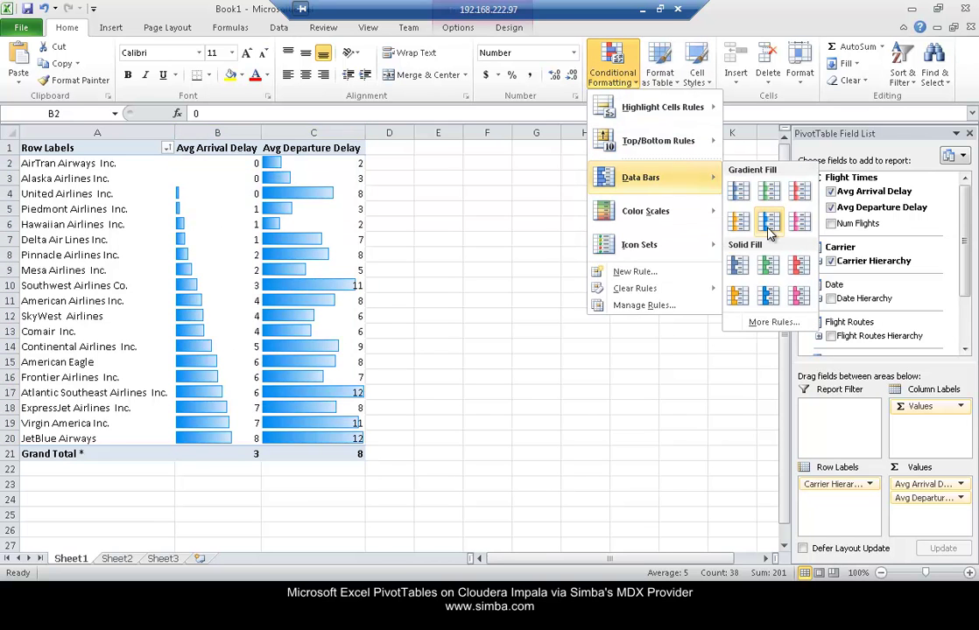
{"action": "left_click", "coordinate": [769, 225]}
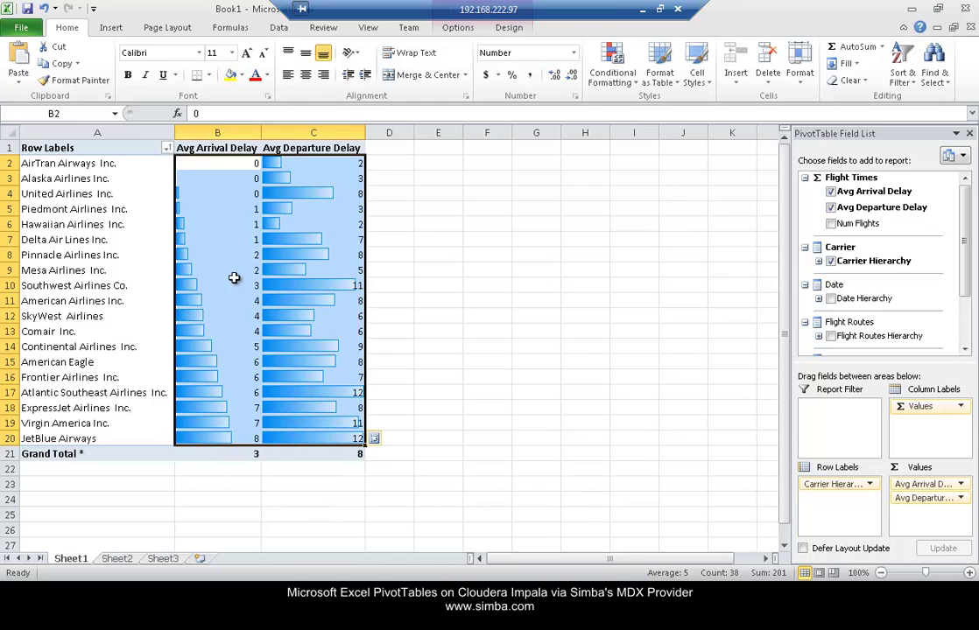
{"action": "left_click", "coordinate": [289, 272]}
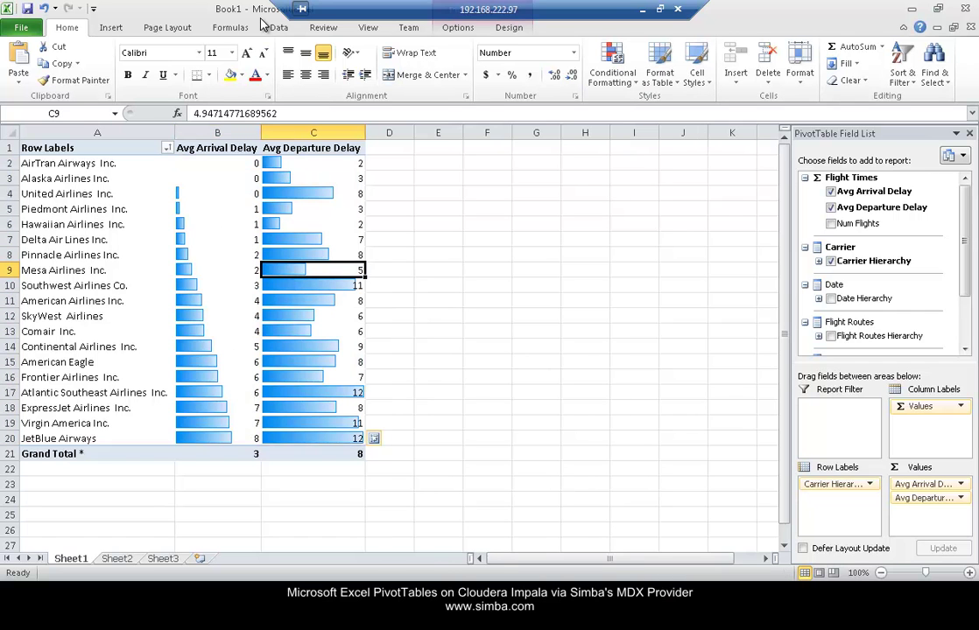
- Insert a slicer on the Date Hierarchy's Year field
{"action": "left_click", "coordinate": [112, 29]}
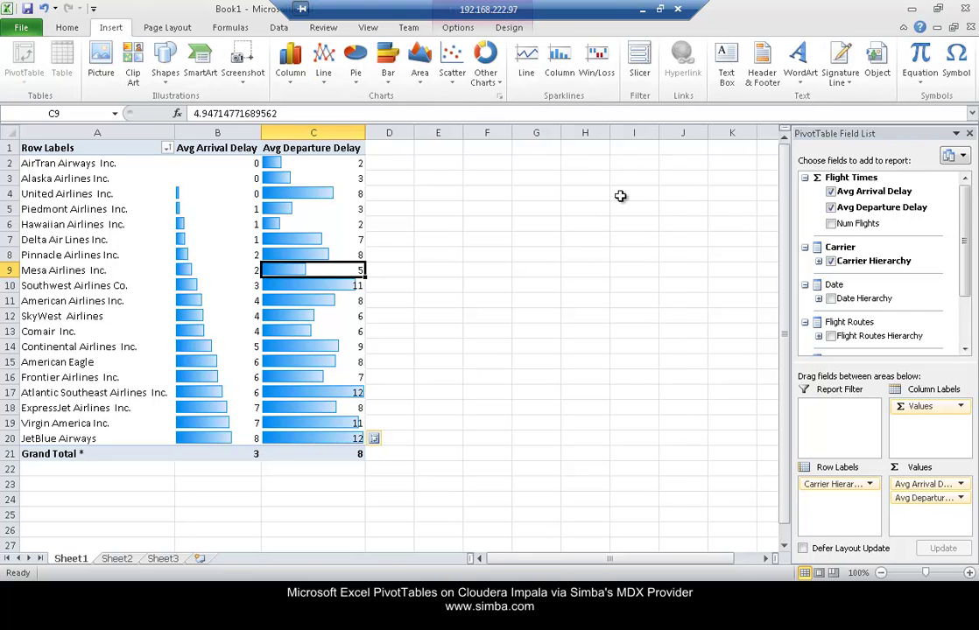
{"action": "left_click", "coordinate": [640, 70]}
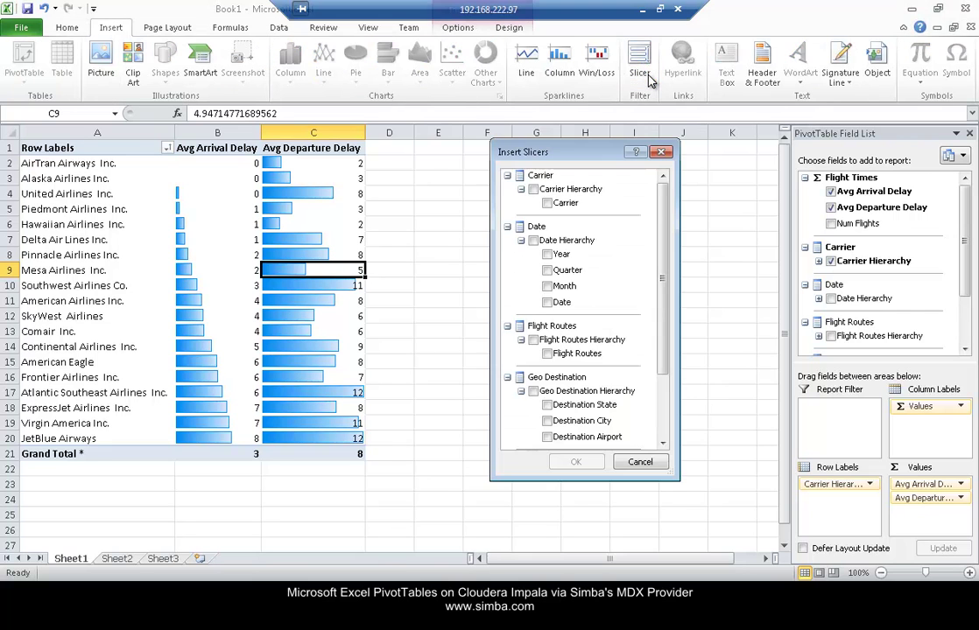
{"action": "left_click", "coordinate": [547, 254]}
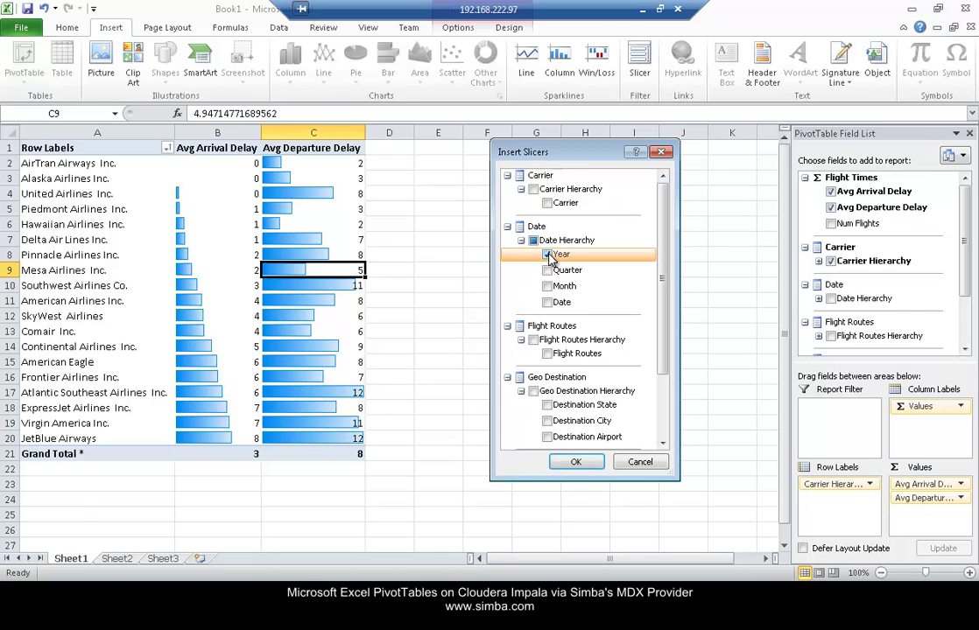
{"action": "left_click", "coordinate": [593, 462]}
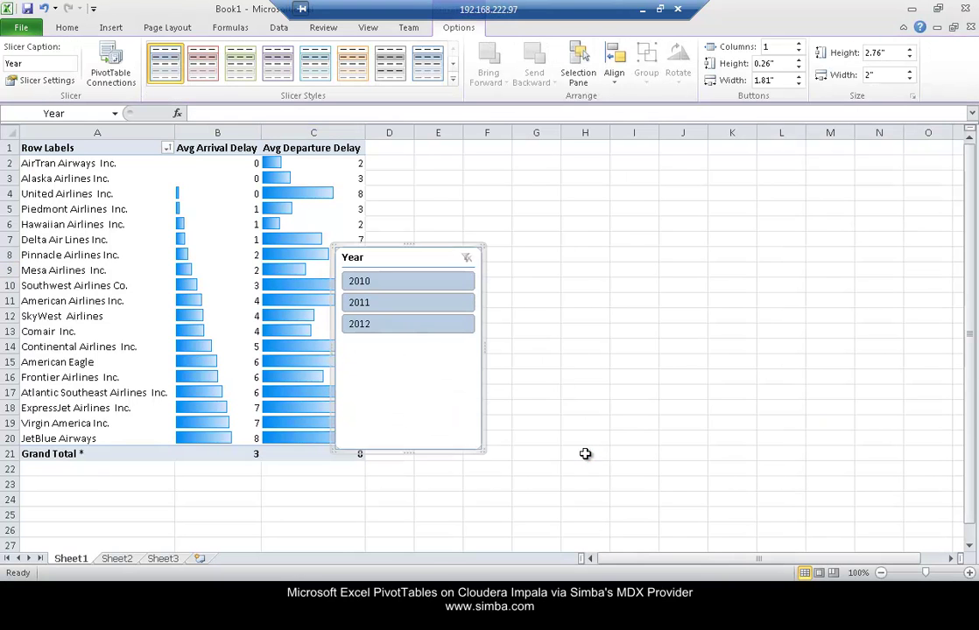
- Place the Year slicer right of the PivotTable and select 2011 in it
{"action": "mouse_move", "coordinate": [434, 256]}
{"action": "left_mouse_down"}
{"action": "mouse_move", "coordinate": [551, 228]}
{"action": "mouse_move", "coordinate": [540, 167]}
{"action": "left_mouse_up"}
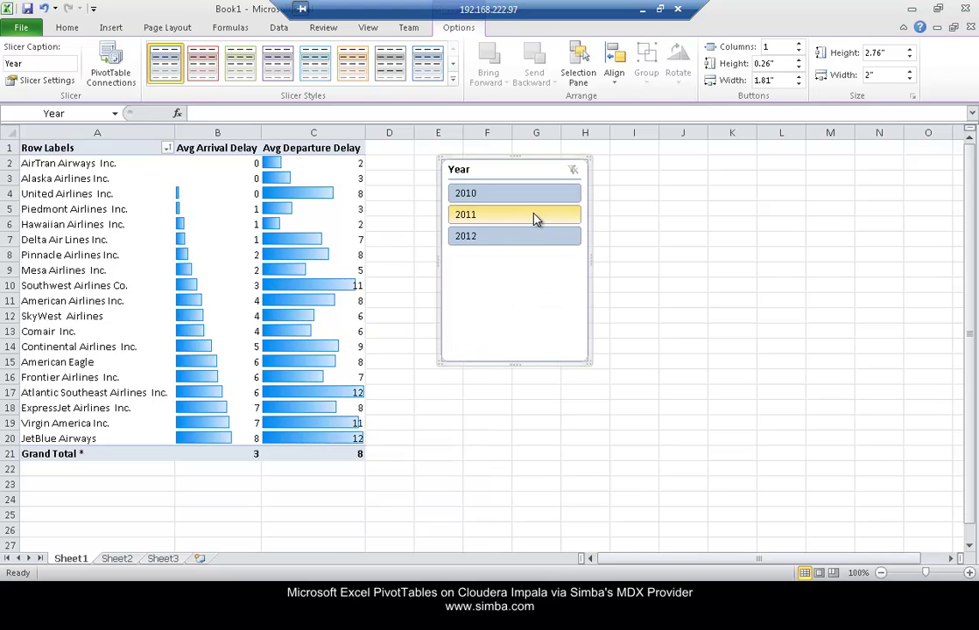
{"action": "left_click", "coordinate": [535, 216]}
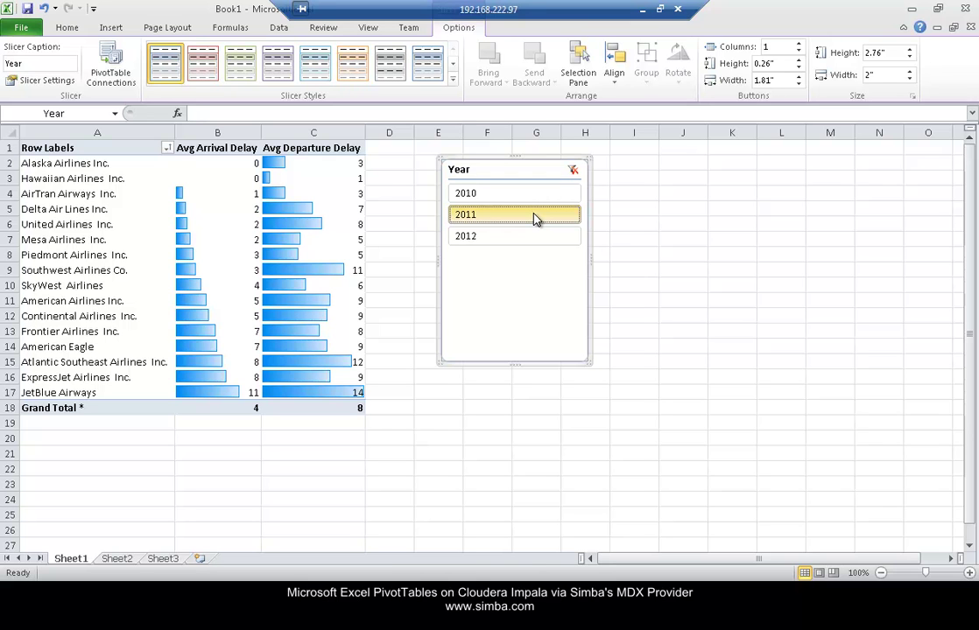
{"action": "left_click", "coordinate": [67, 28]}
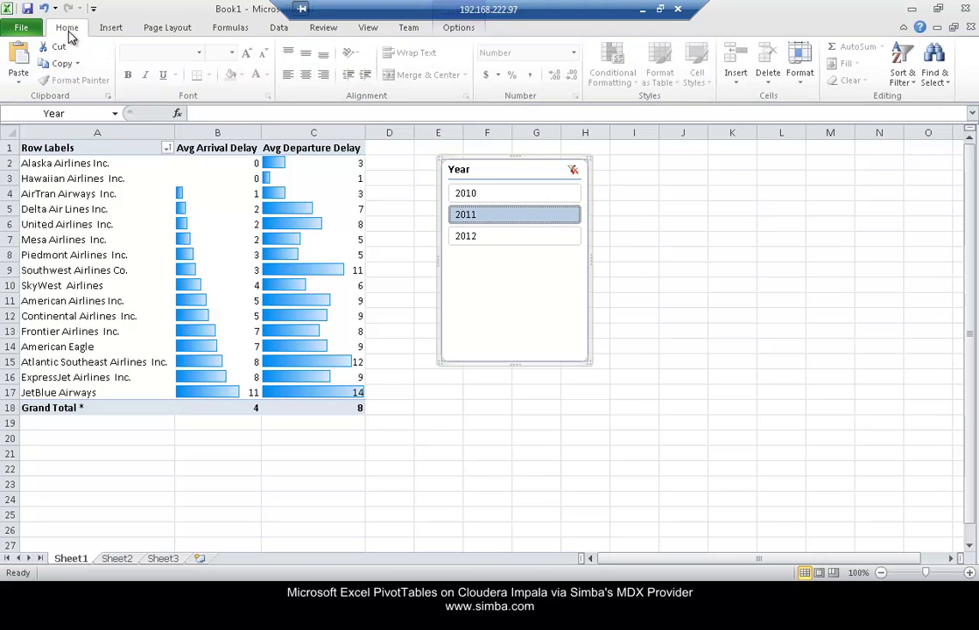
- Inspect the Cloudera connection's Definition tab, highlighting ClouderaMdxProvider, then close its properties
{"action": "left_click", "coordinate": [280, 29]}
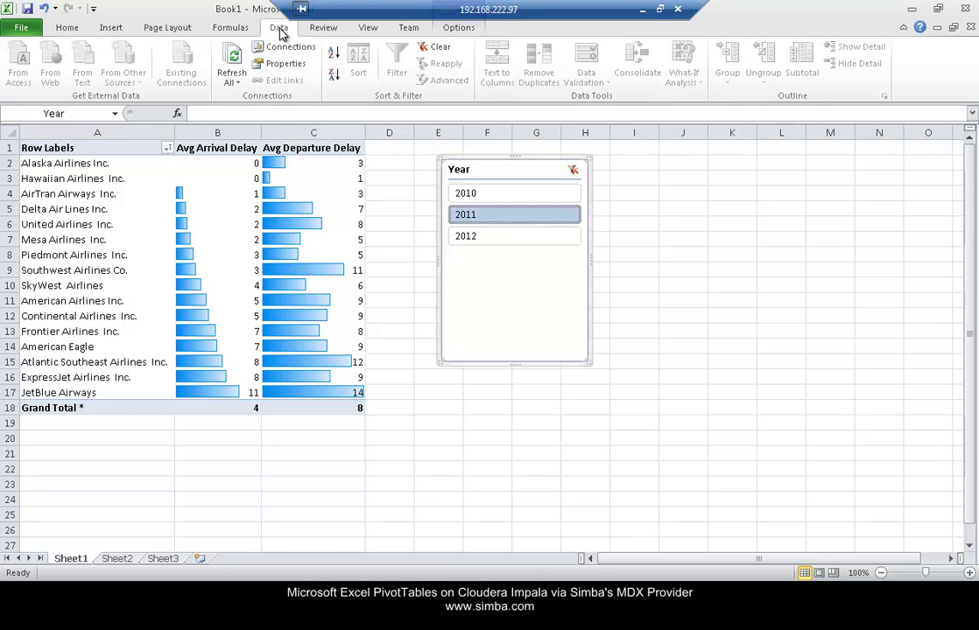
{"action": "left_click", "coordinate": [296, 50]}
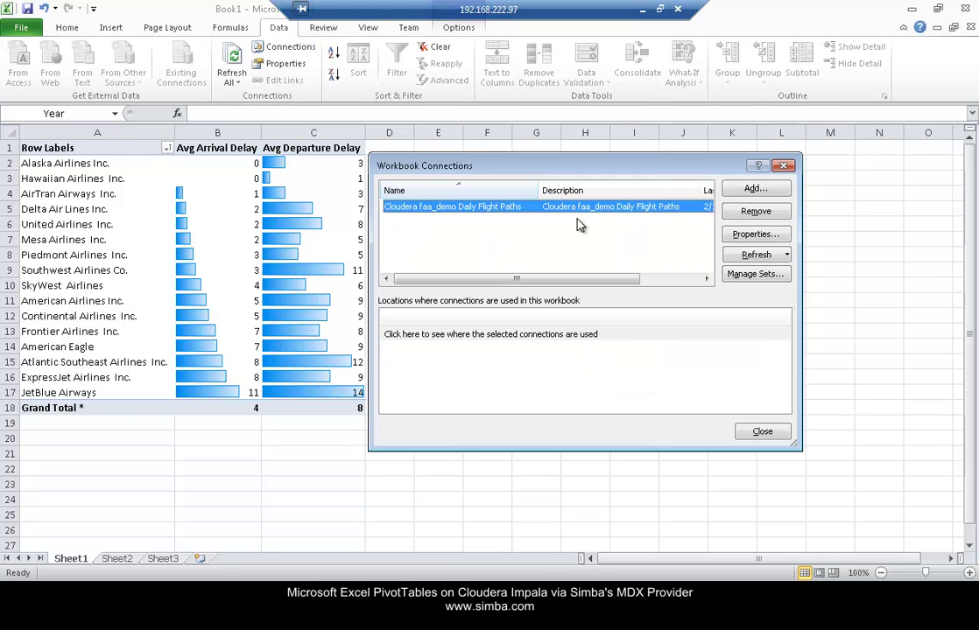
{"action": "left_click", "coordinate": [760, 239]}
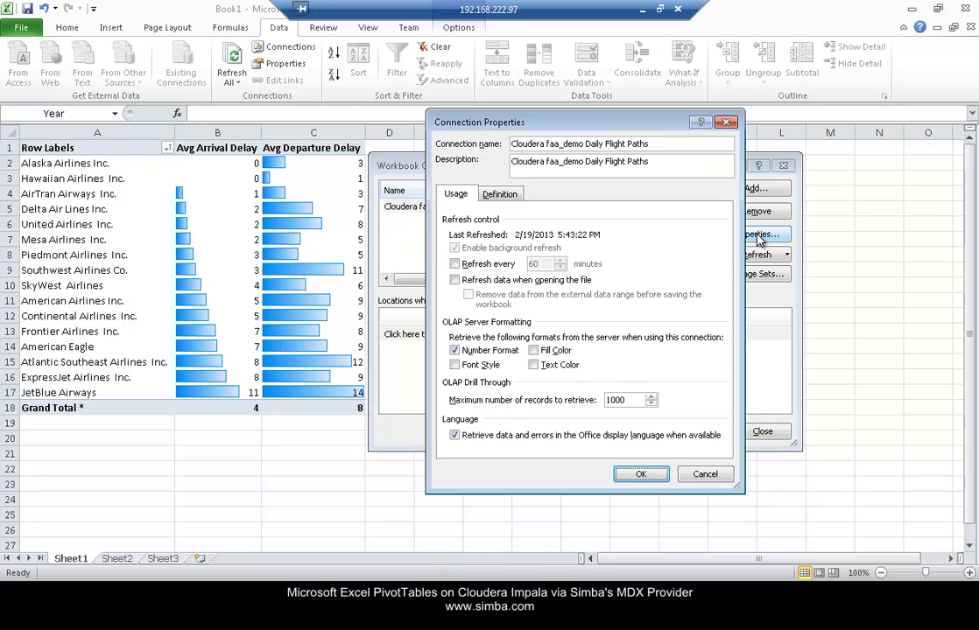
{"action": "left_click", "coordinate": [513, 196]}
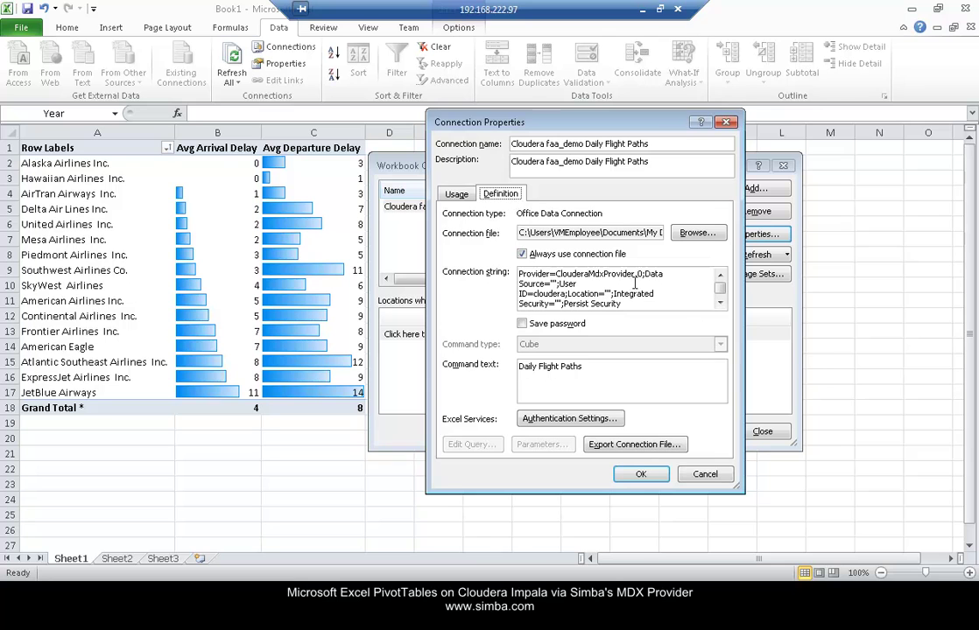
{"action": "mouse_move", "coordinate": [643, 275]}
{"action": "left_mouse_down"}
{"action": "mouse_move", "coordinate": [544, 274]}
{"action": "mouse_move", "coordinate": [557, 274]}
{"action": "left_mouse_up"}
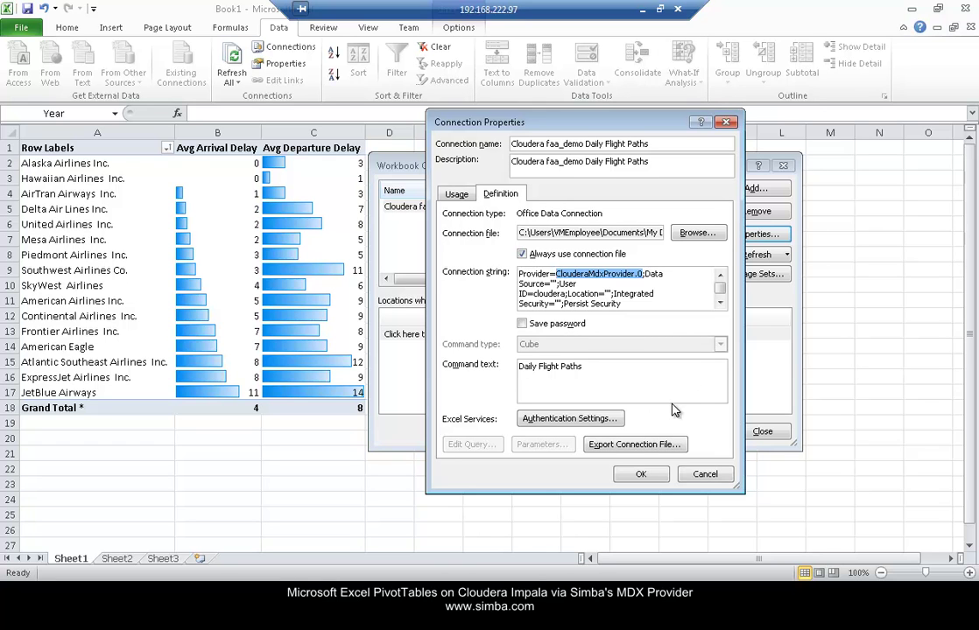
{"action": "left_click", "coordinate": [655, 475]}
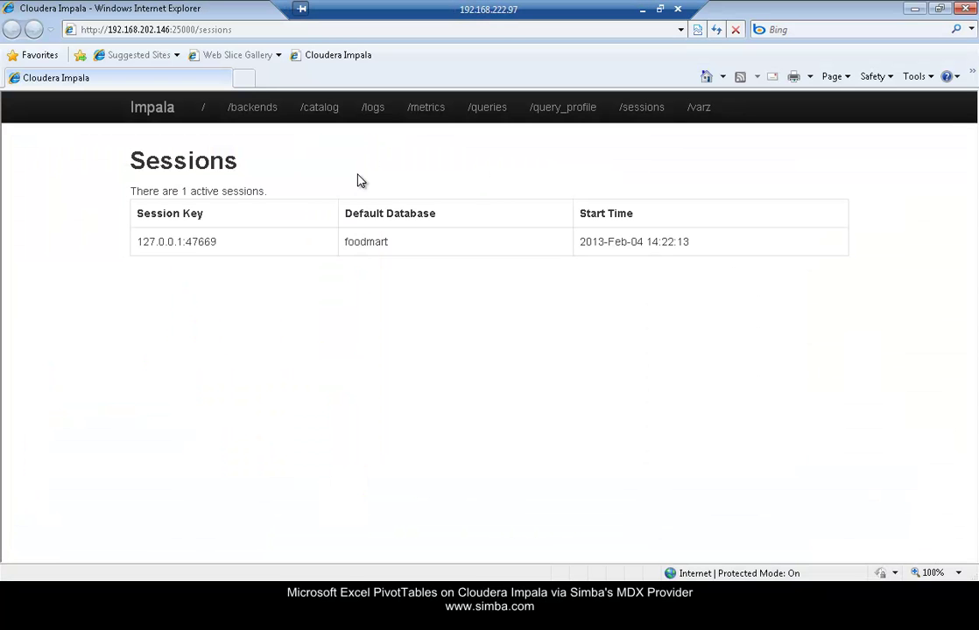
- Reload the Impala /sessions page with F5 to show the three active sessions
{"action": "key", "text": "F5"}
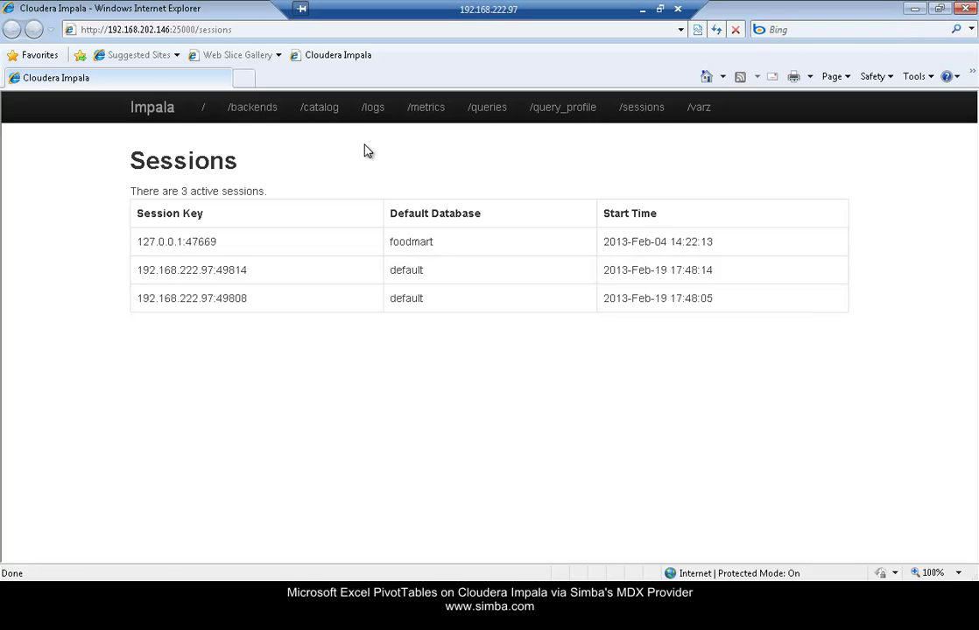
- On the Impala /queries page, search for 2013-02-19 to locate the flight-delay query
{"action": "left_click", "coordinate": [496, 108]}
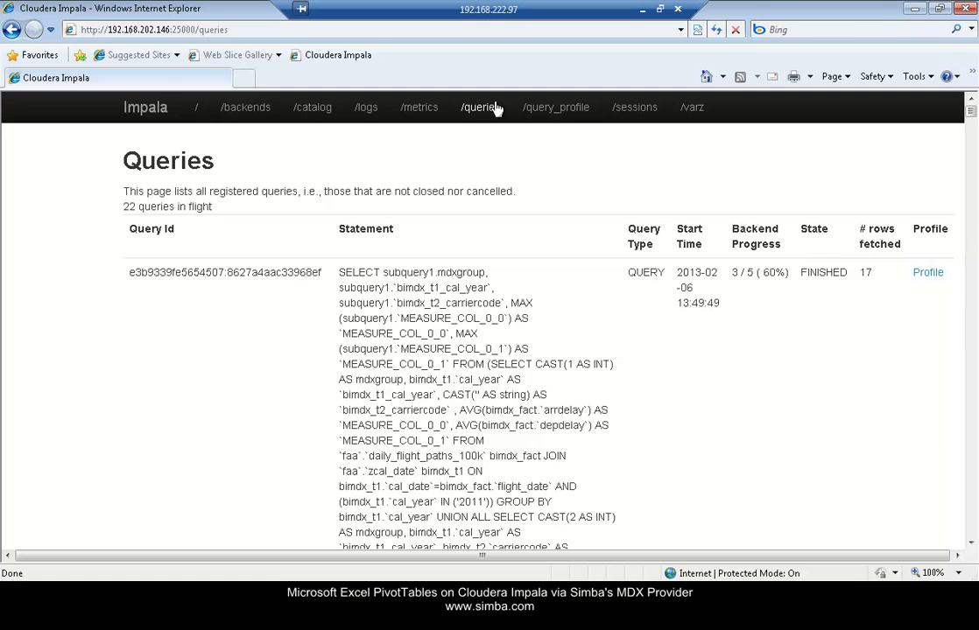
{"action": "key", "text": "ctrl+f"}
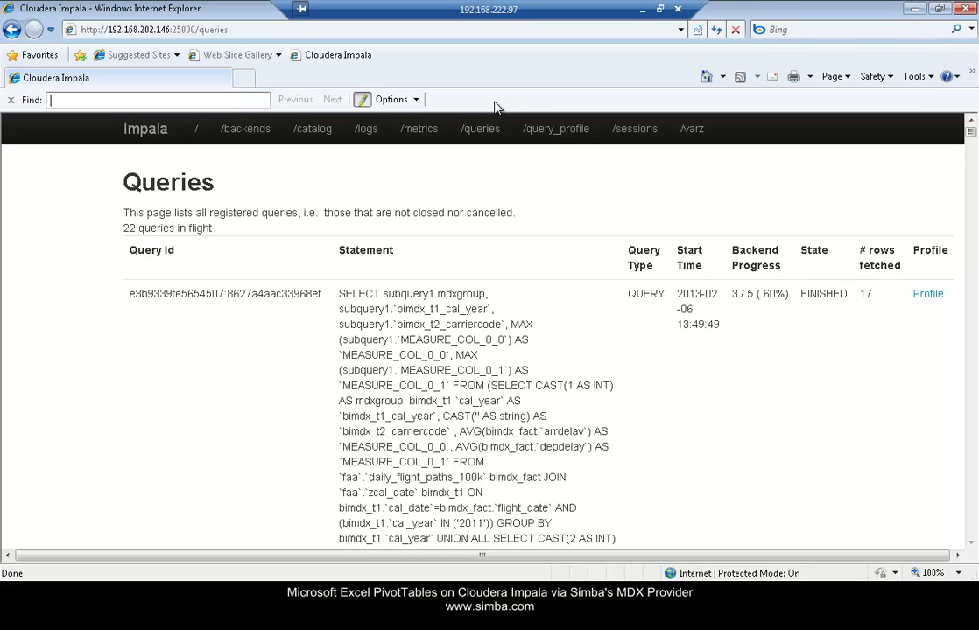
{"action": "type", "text": "2013-0"}
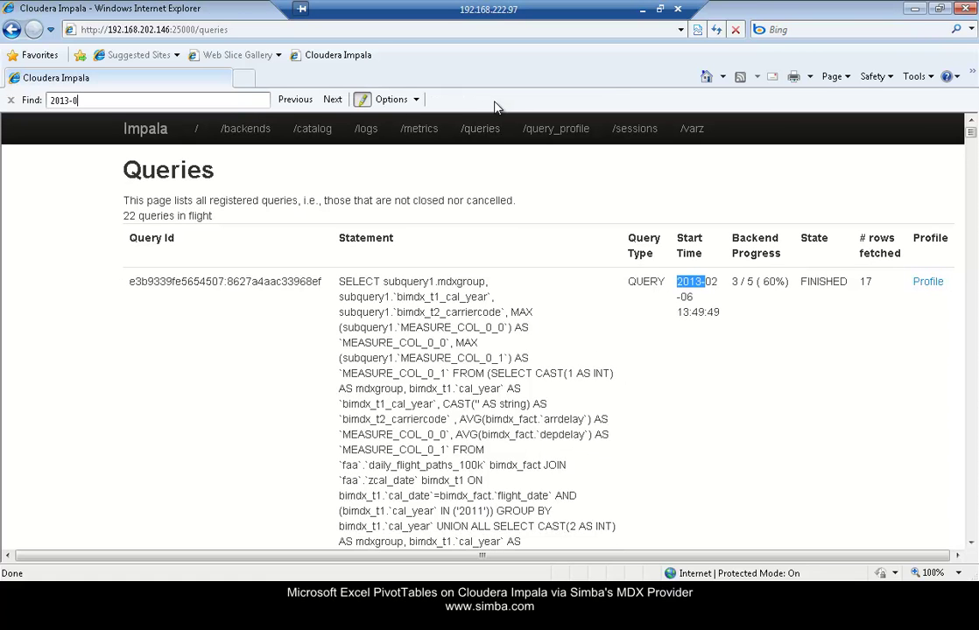
{"action": "type", "text": "2-19"}
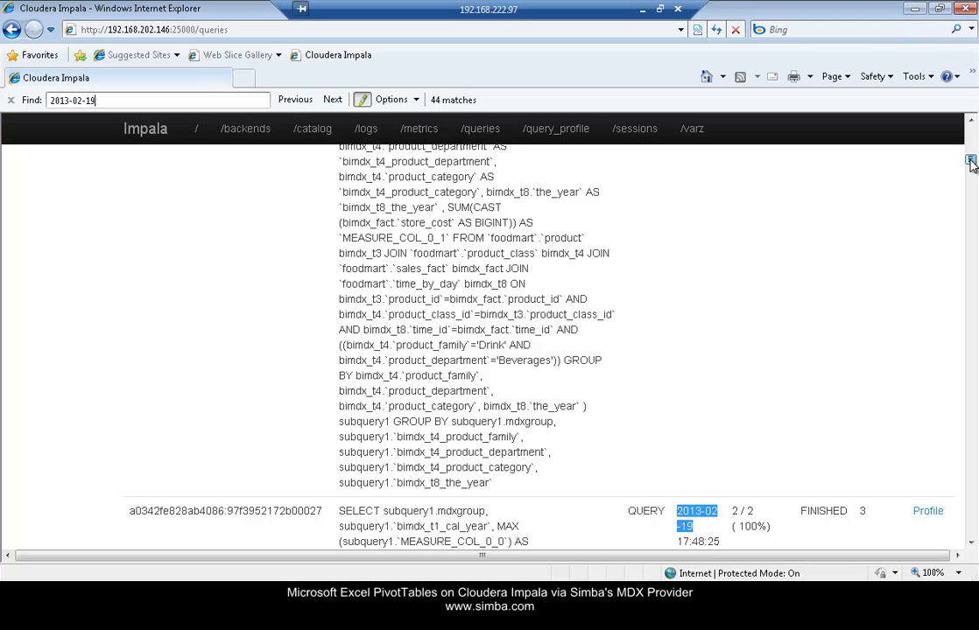
{"action": "left_click_drag", "start_coordinate": [970, 167], "coordinate": [970, 173]}
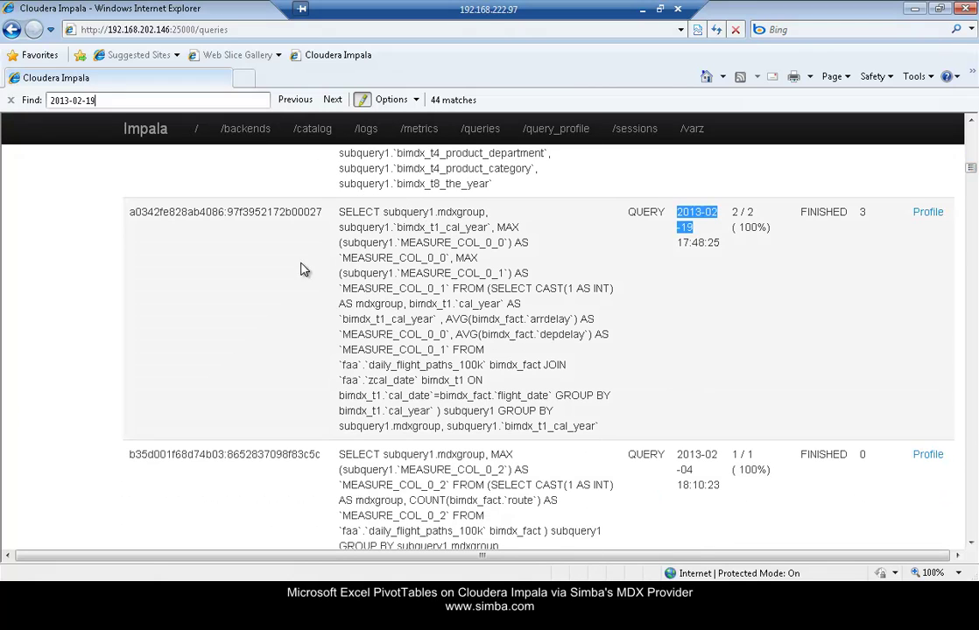